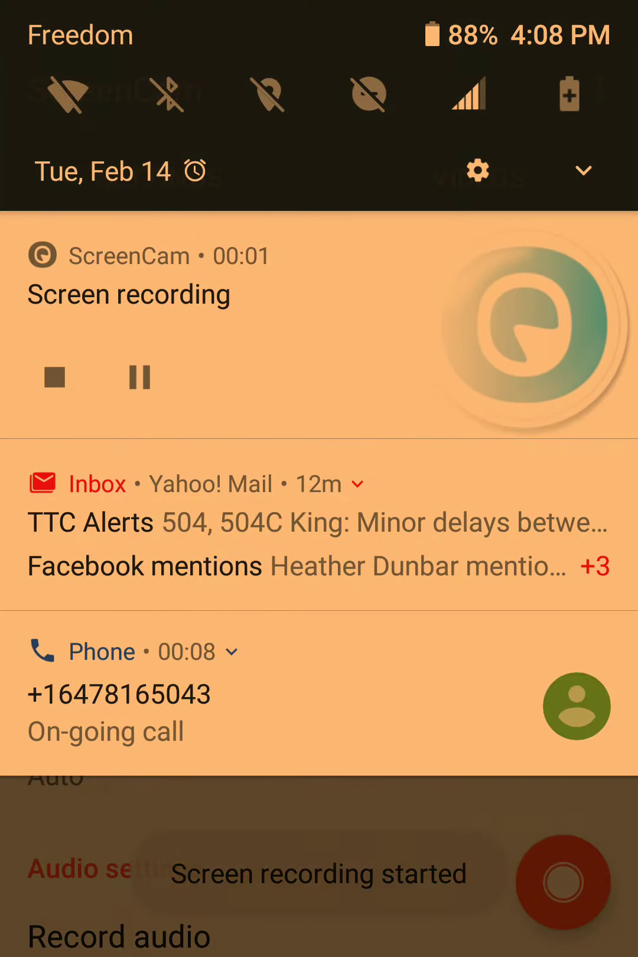
Swipe away the Yahoo Mail notification and collapse the shade to reveal the speakerphone call.
drag(112, 523, 561, 523)
drag(319, 823, 320, 149)
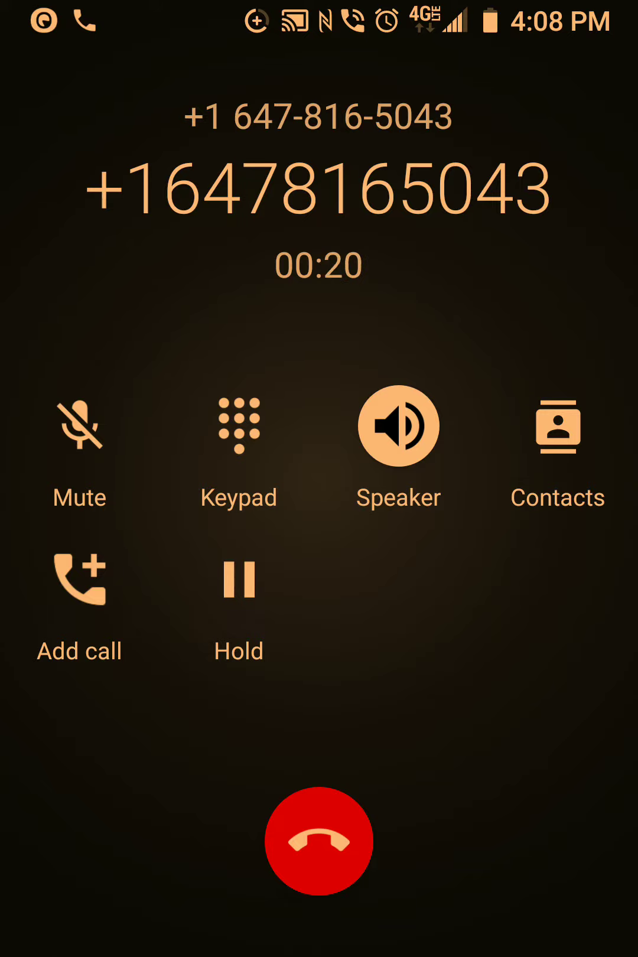
Open the in-call keypad and send the tones '11' into the call.
click(238, 448)
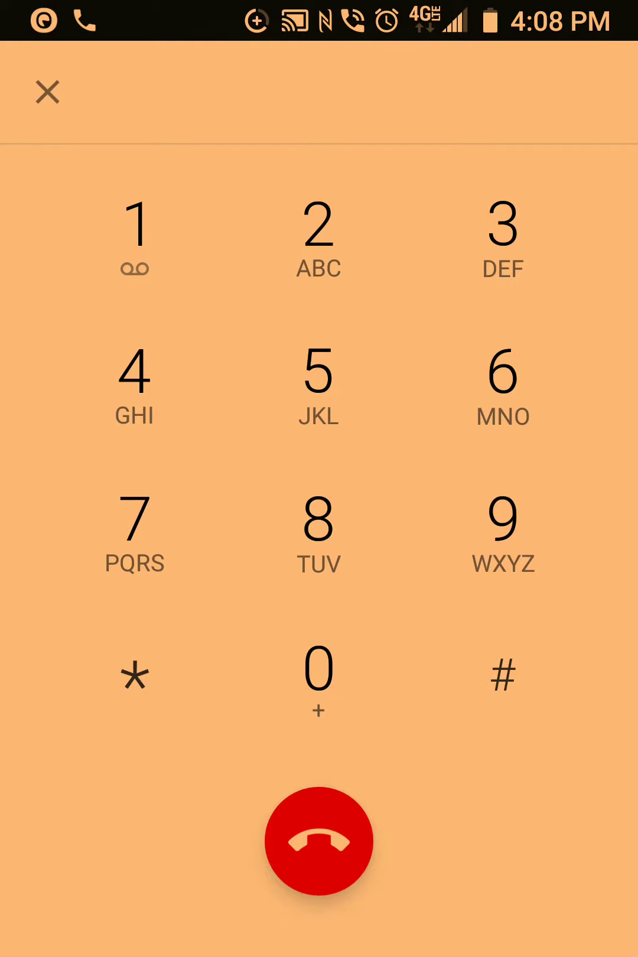
click(135, 238)
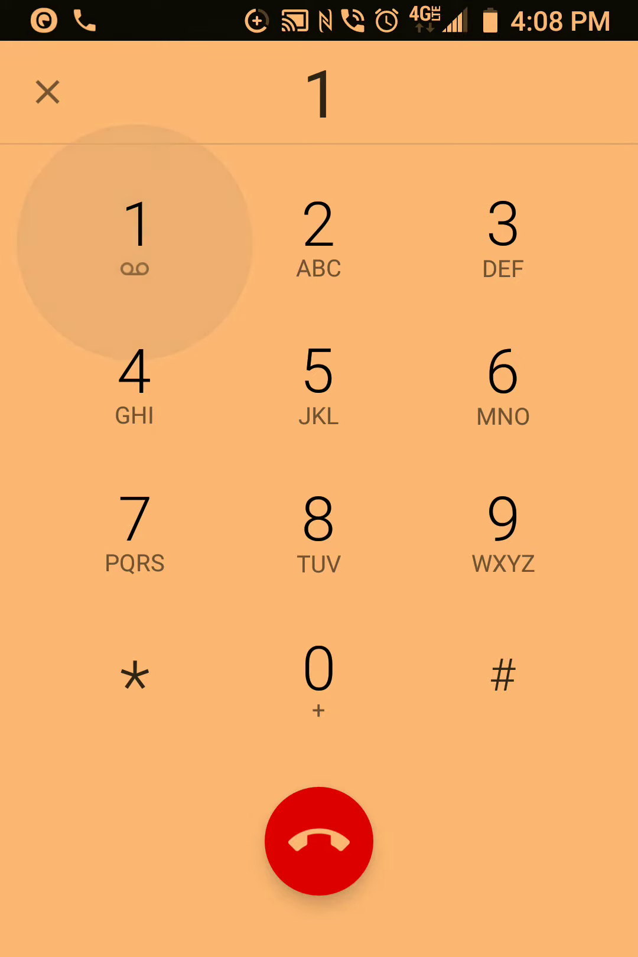
click(135, 238)
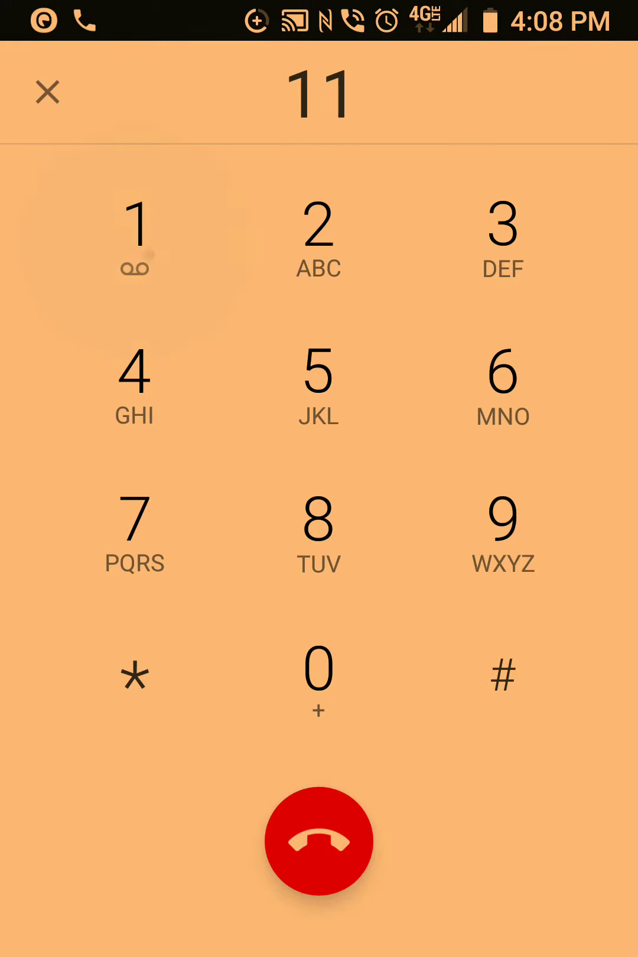